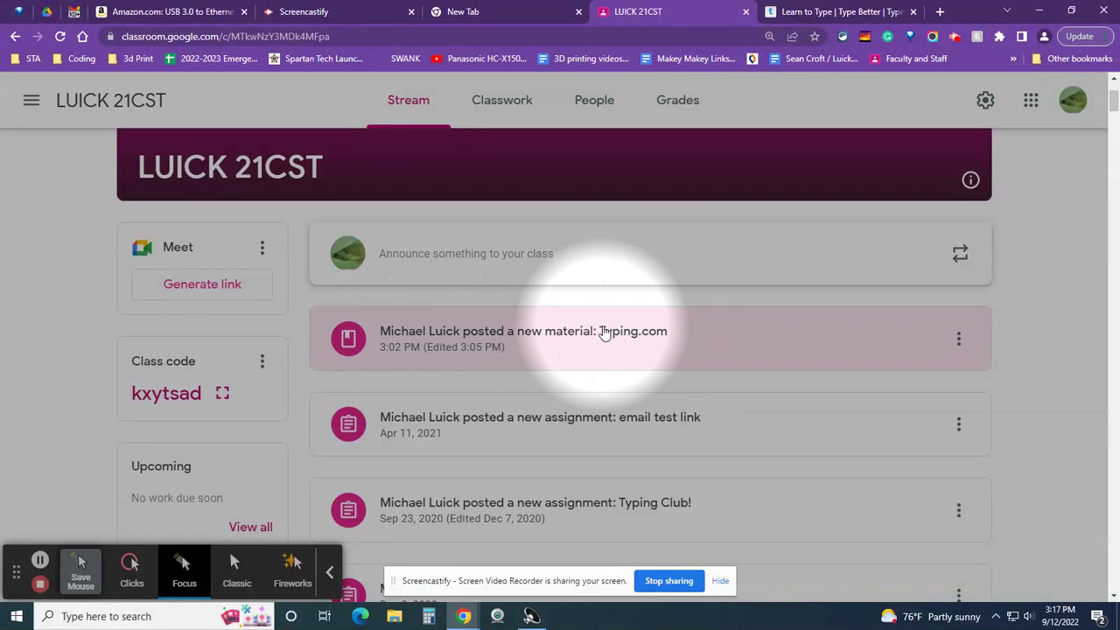
# - Open the Typing.com material posted in the Google Classroom stream
pyautogui.click(601, 333)
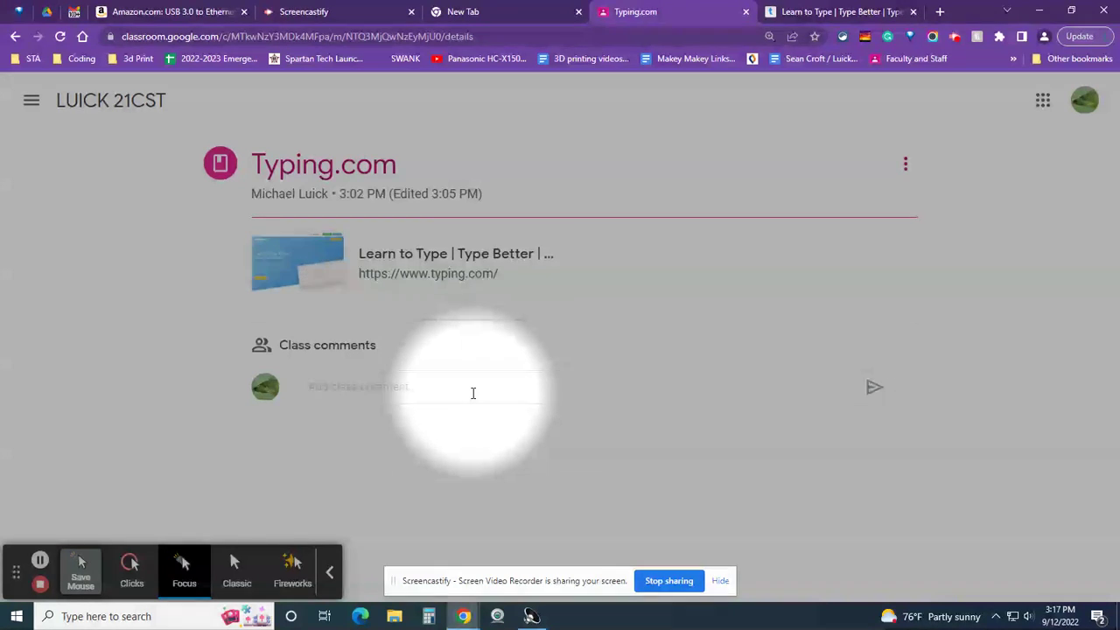
# - Follow the material's link to typing.com and go to the Student Login page
pyautogui.click(419, 269)
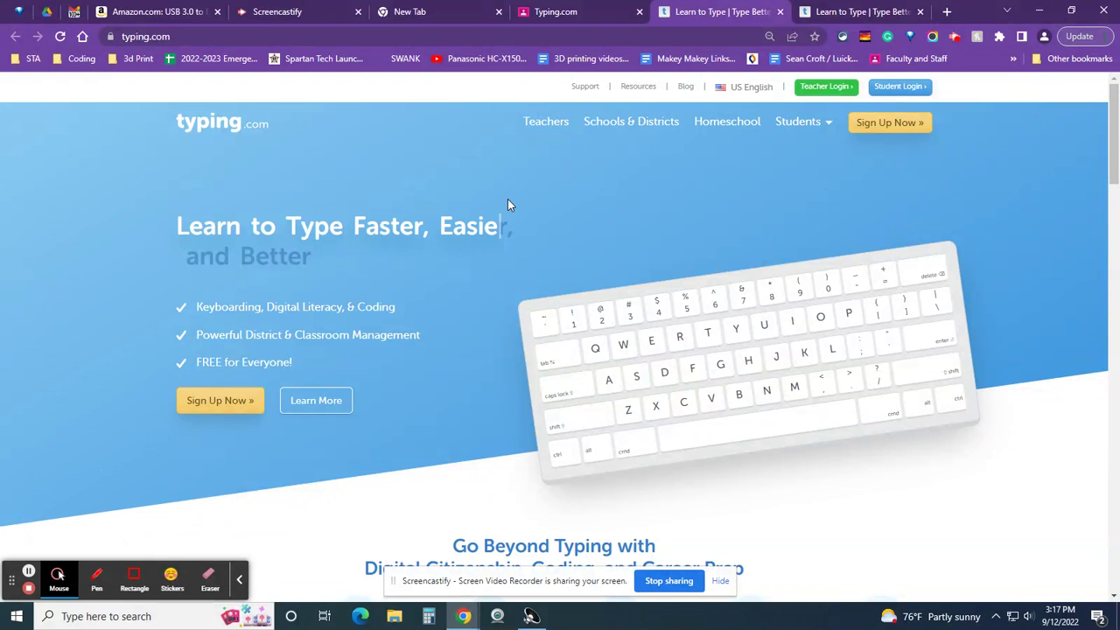
pyautogui.click(55, 584)
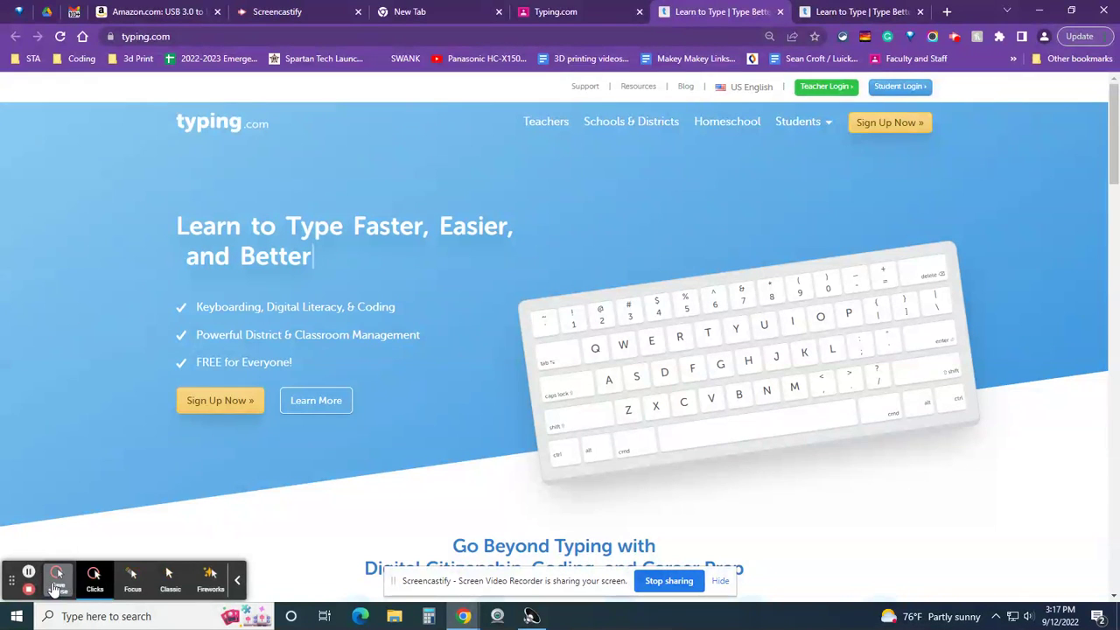
pyautogui.click(131, 577)
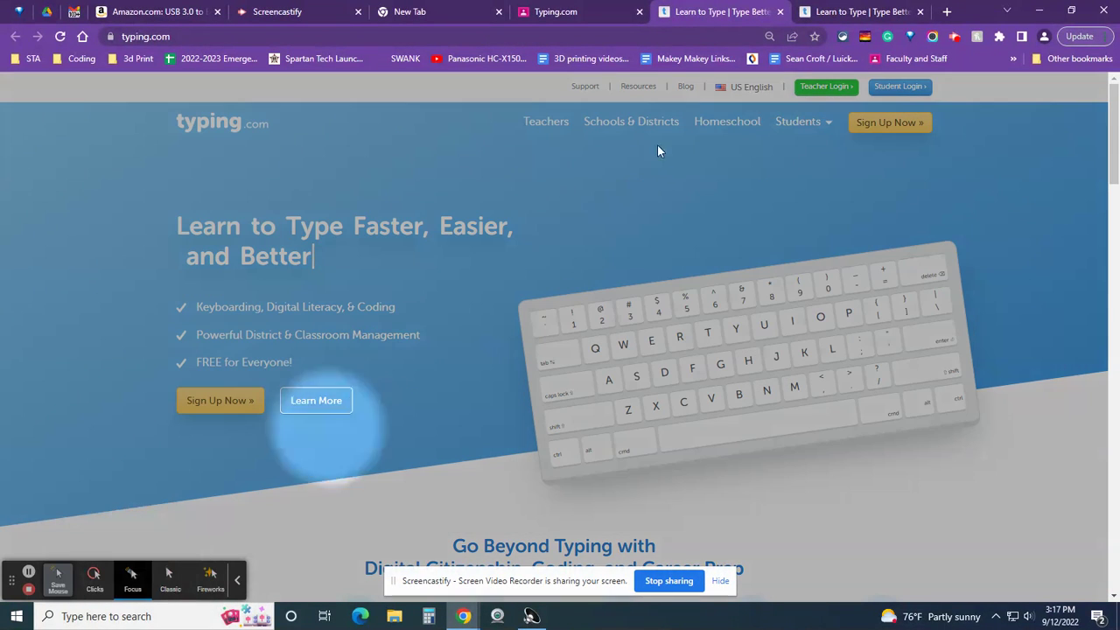
pyautogui.click(901, 86)
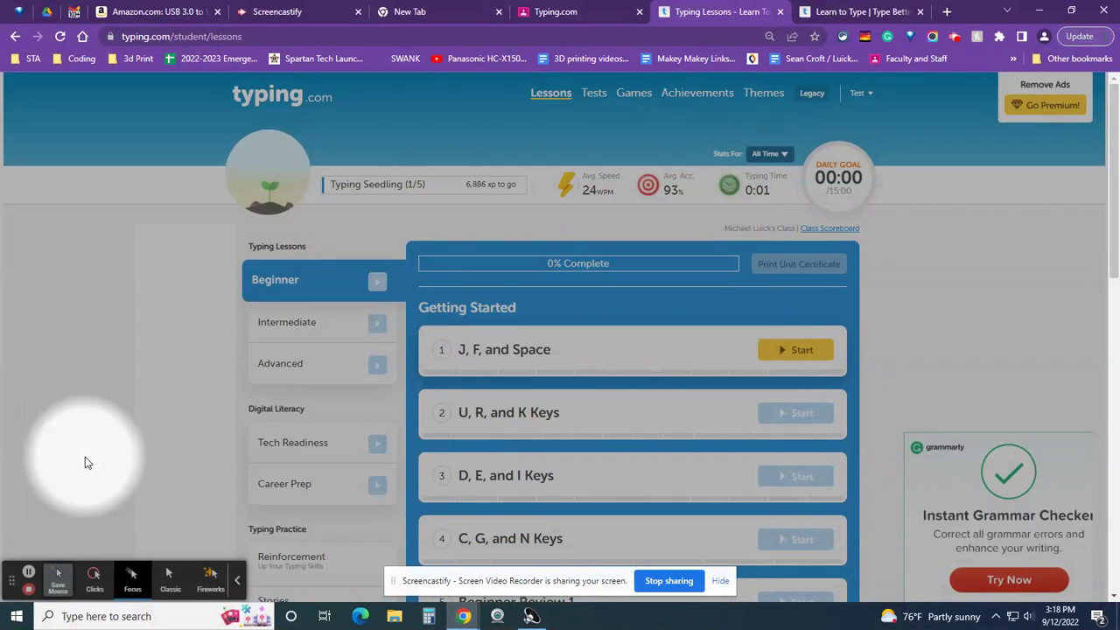
# - Go to the Typing Tests page listing the 1:00, 3:00 and 5:00 tests
pyautogui.click(595, 98)
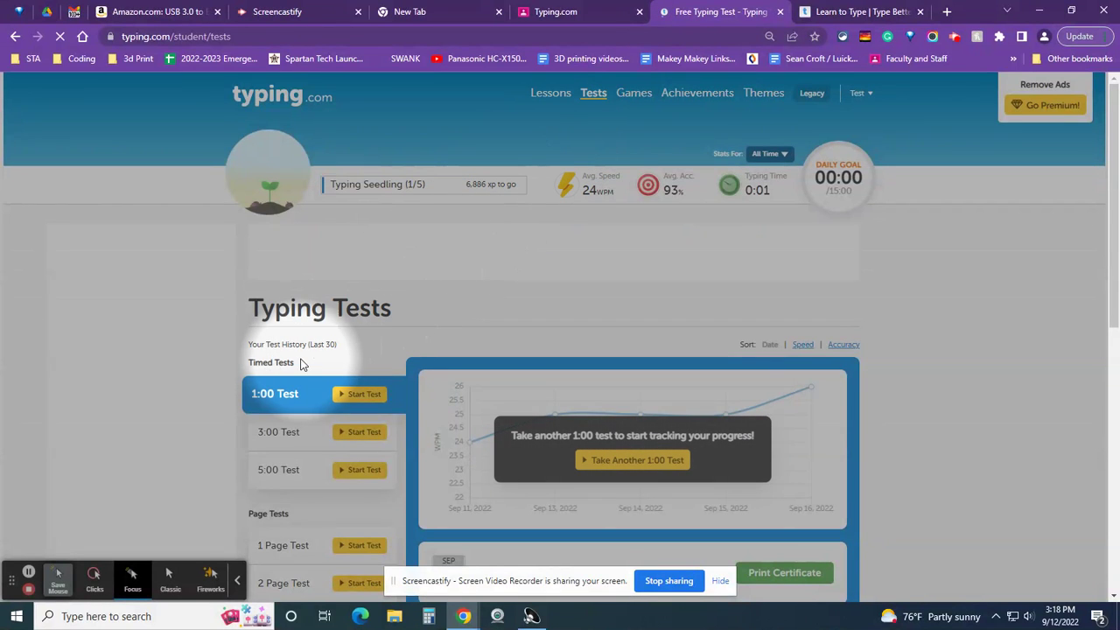
# - Start the 1:00 test to bring up the regional spices passage
pyautogui.click(357, 394)
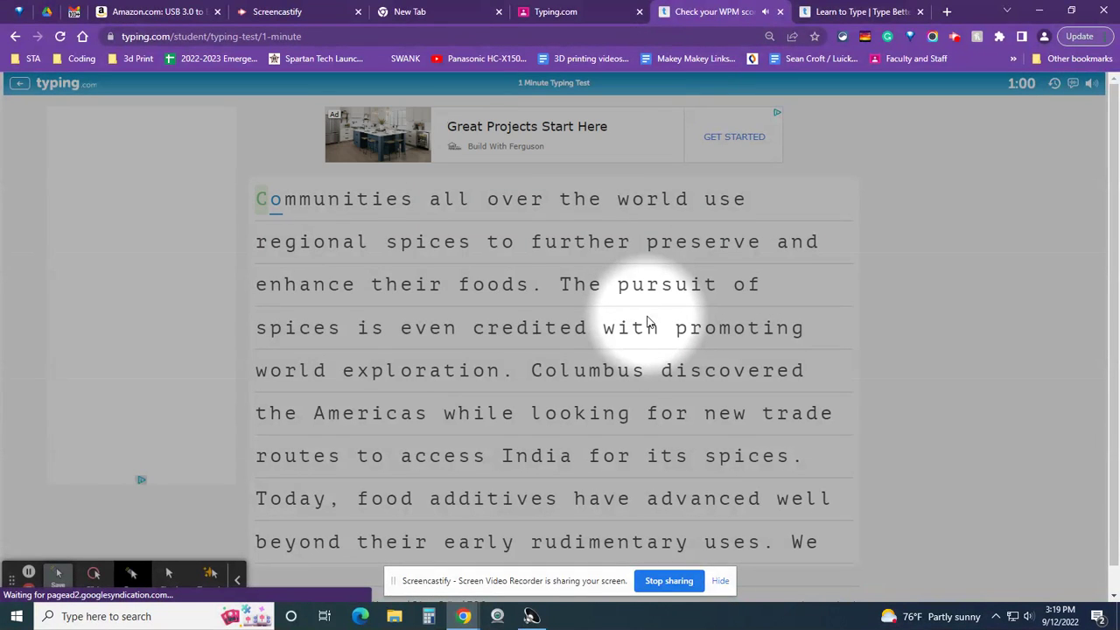
# - Type the opening of the passage, 'Communities all over the ewrld use'
pyautogui.write('Com')
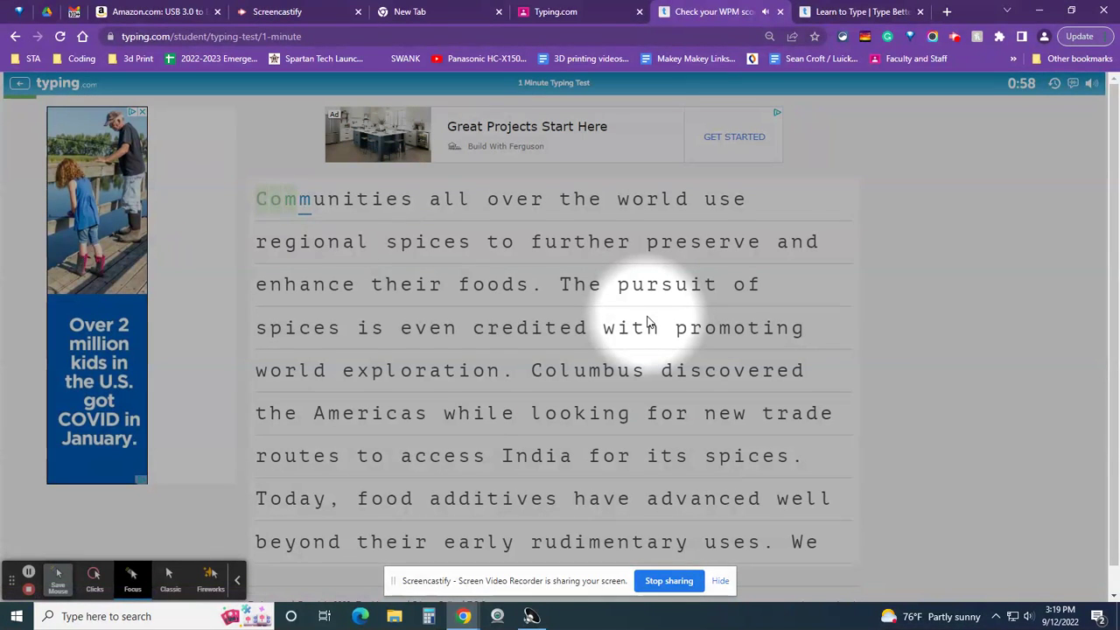
pyautogui.write('muni')
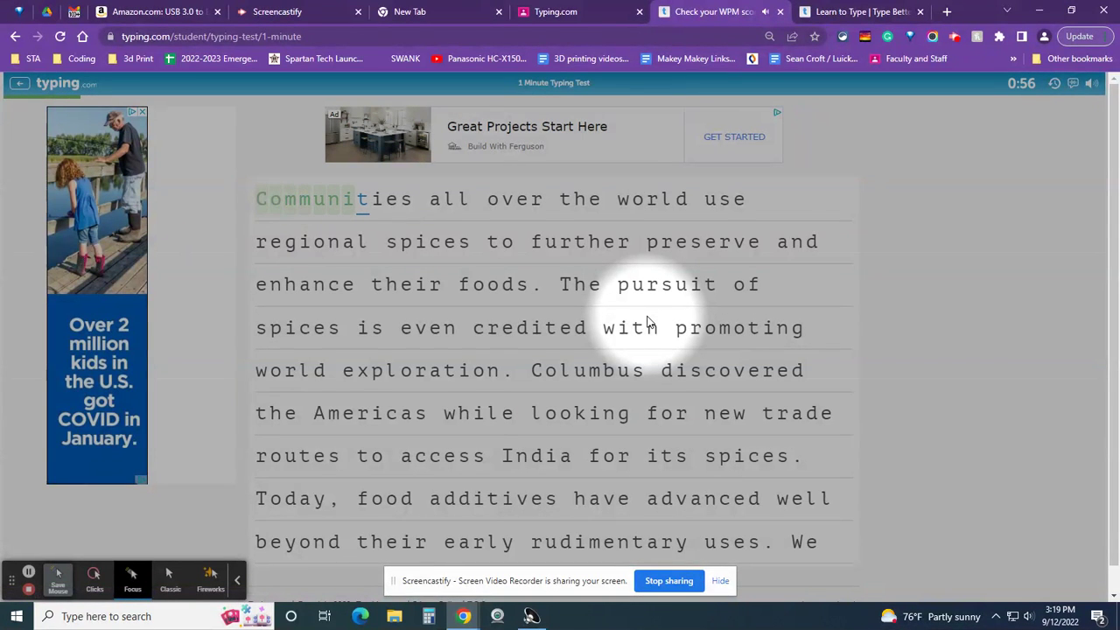
pyautogui.write('tie')
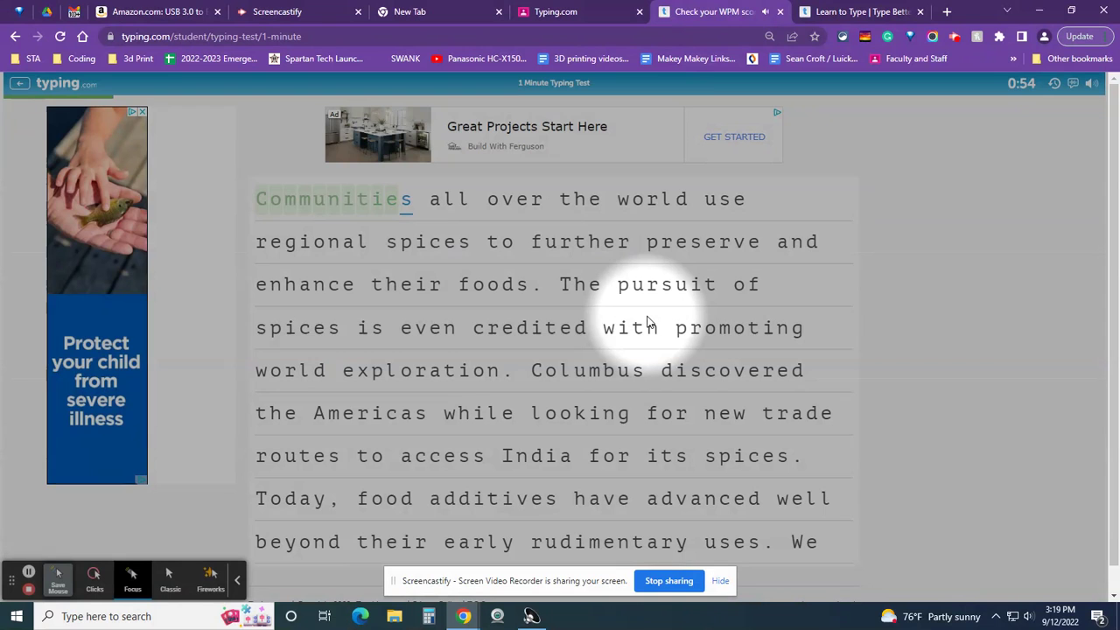
pyautogui.write('s')
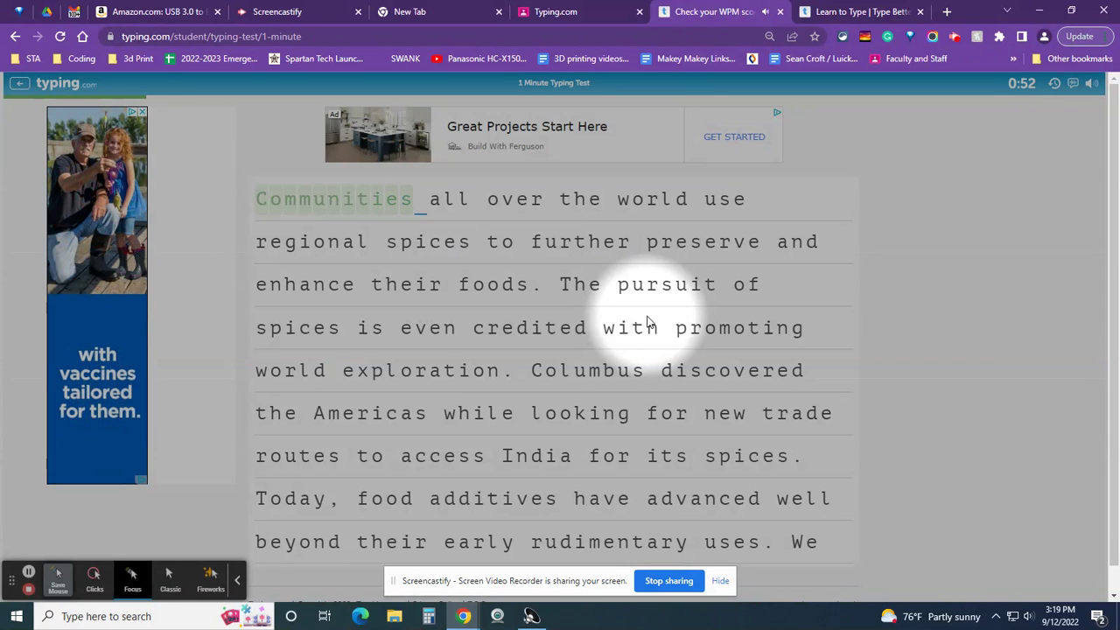
pyautogui.write(' all over')
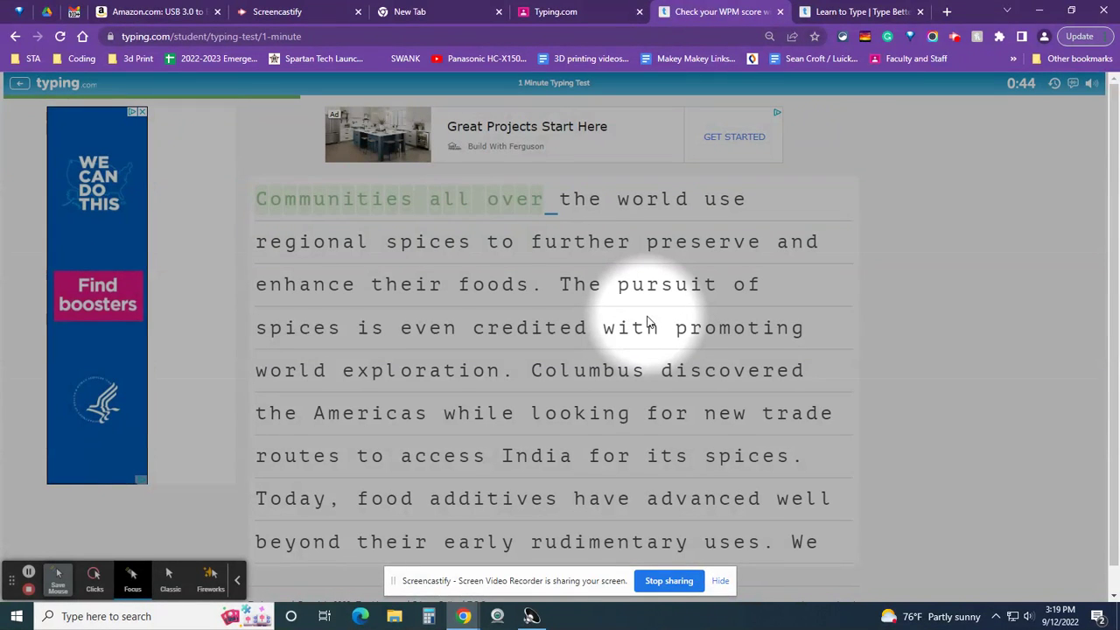
pyautogui.write('the')
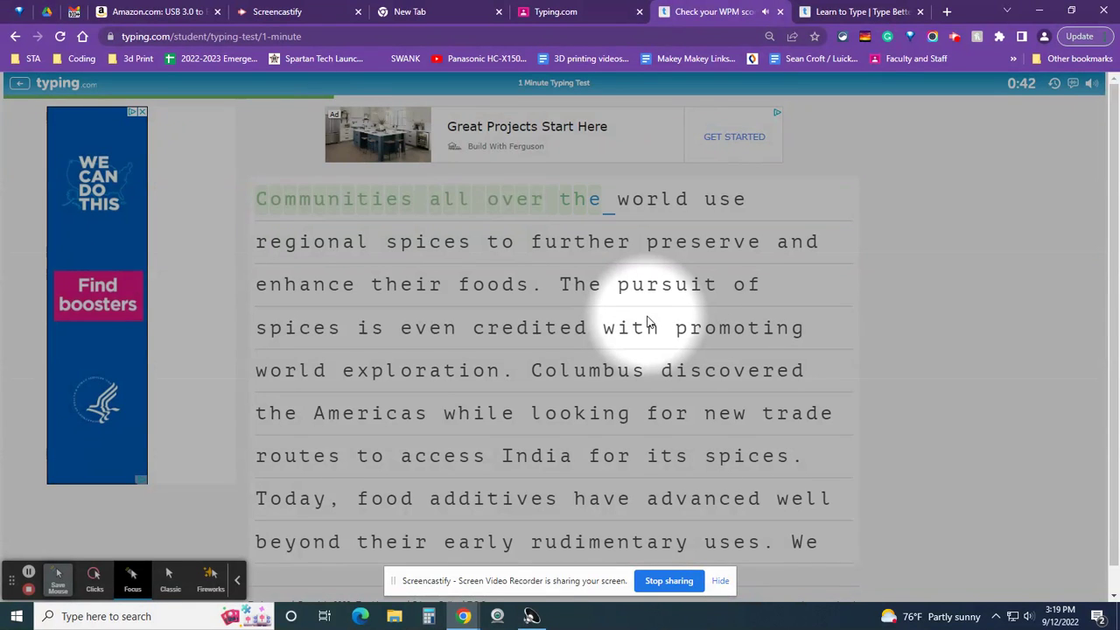
pyautogui.write(' ew')
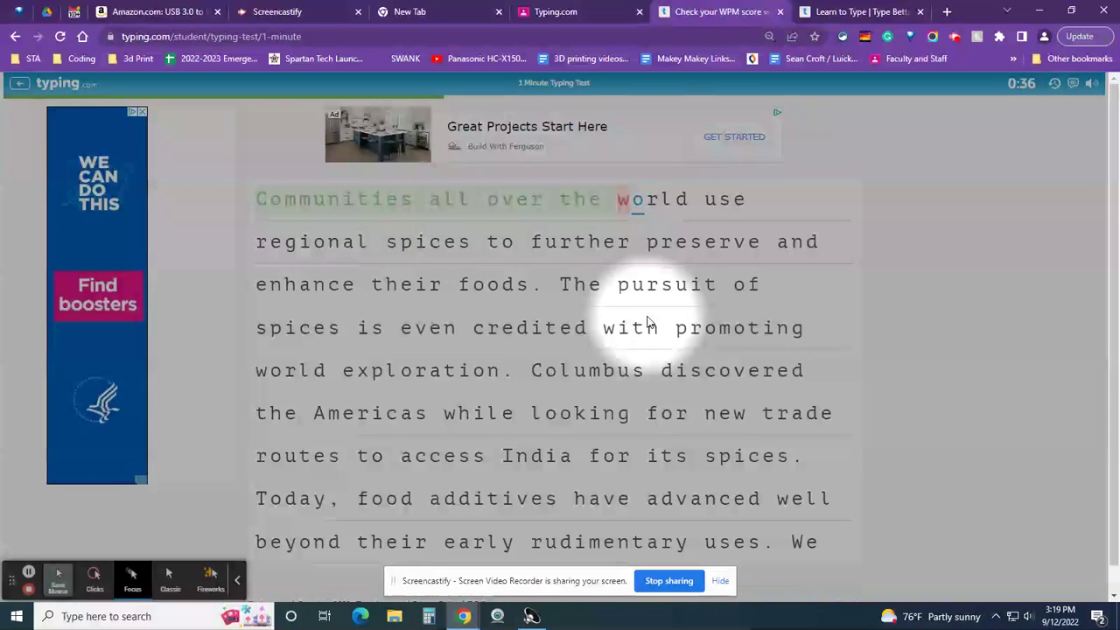
pyautogui.write('rl')
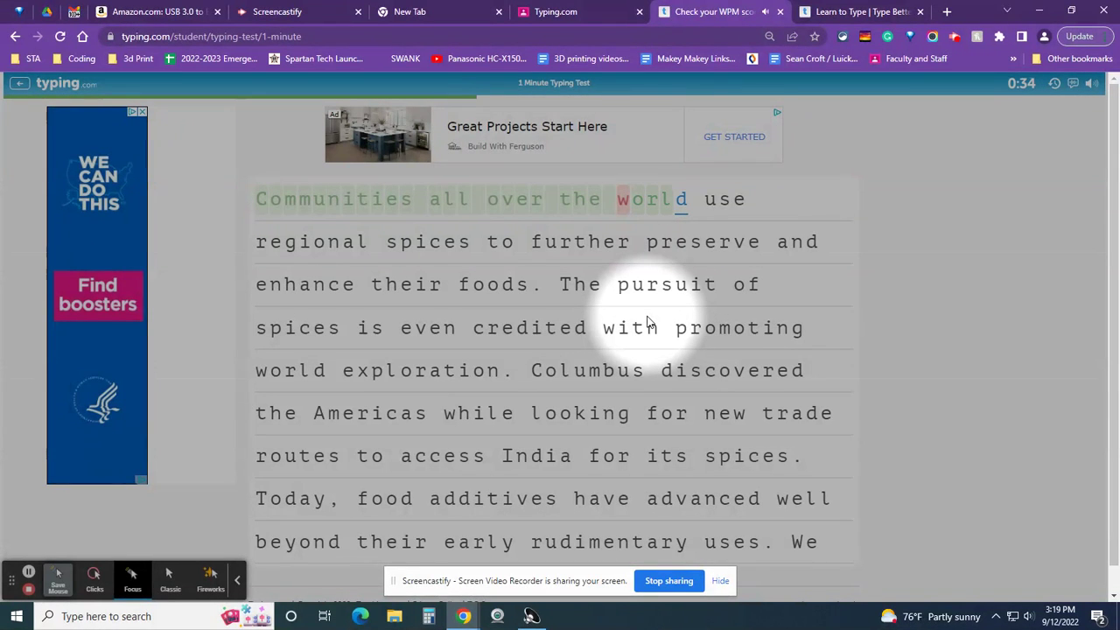
pyautogui.write('d ')
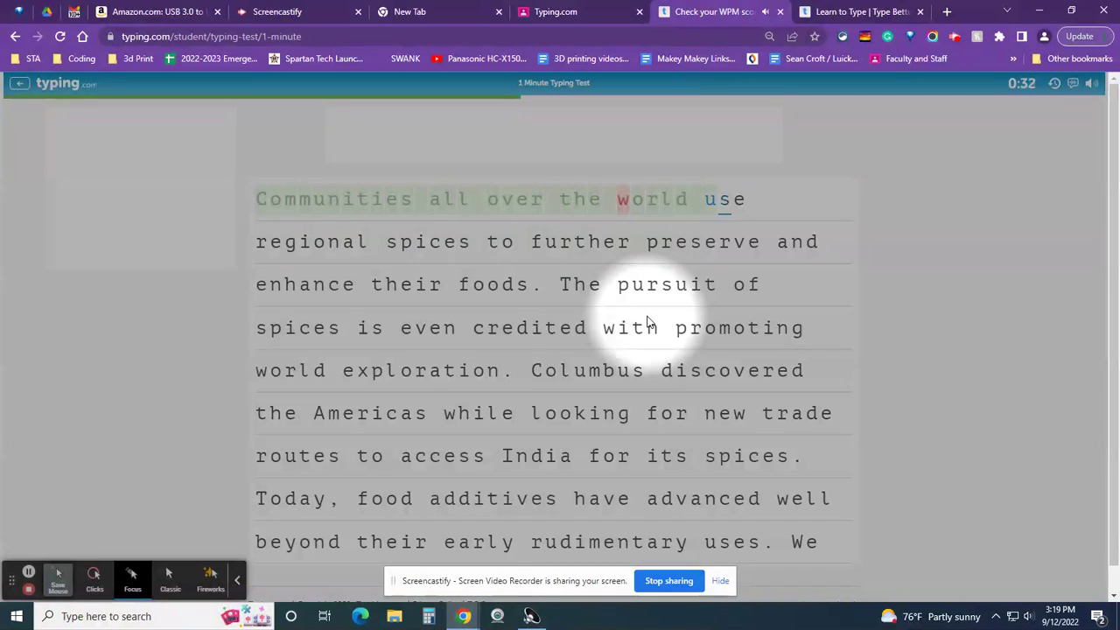
pyautogui.write('use')
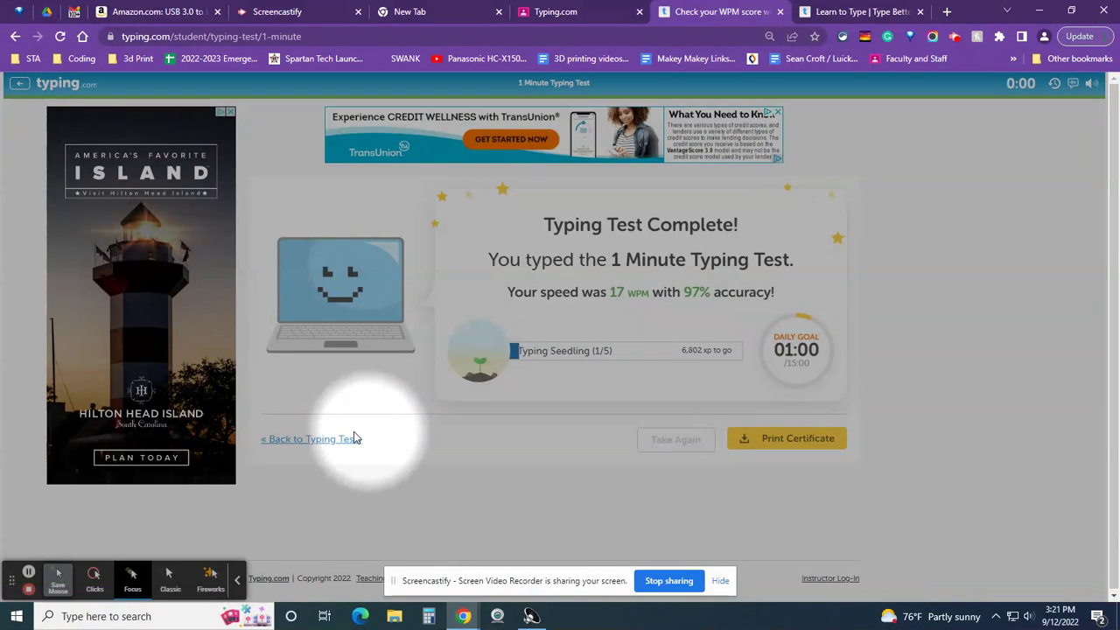
# - Return to Typing Tests, scroll through the 1:00 results, and open the Stats For dropdown
pyautogui.click(320, 443)
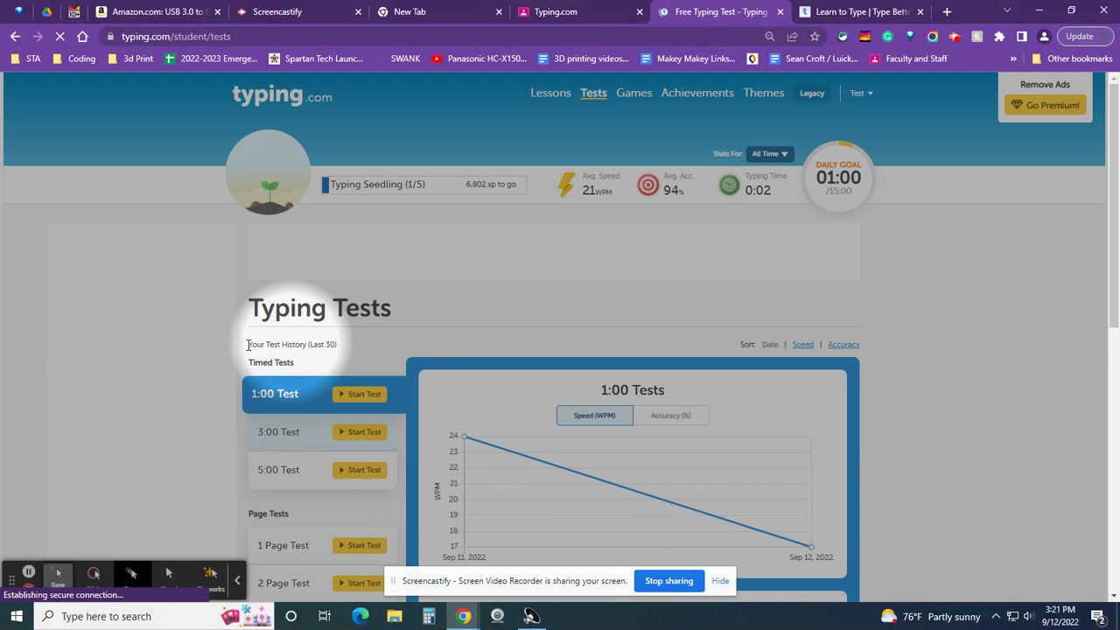
pyautogui.scroll(-2, 184, 403)
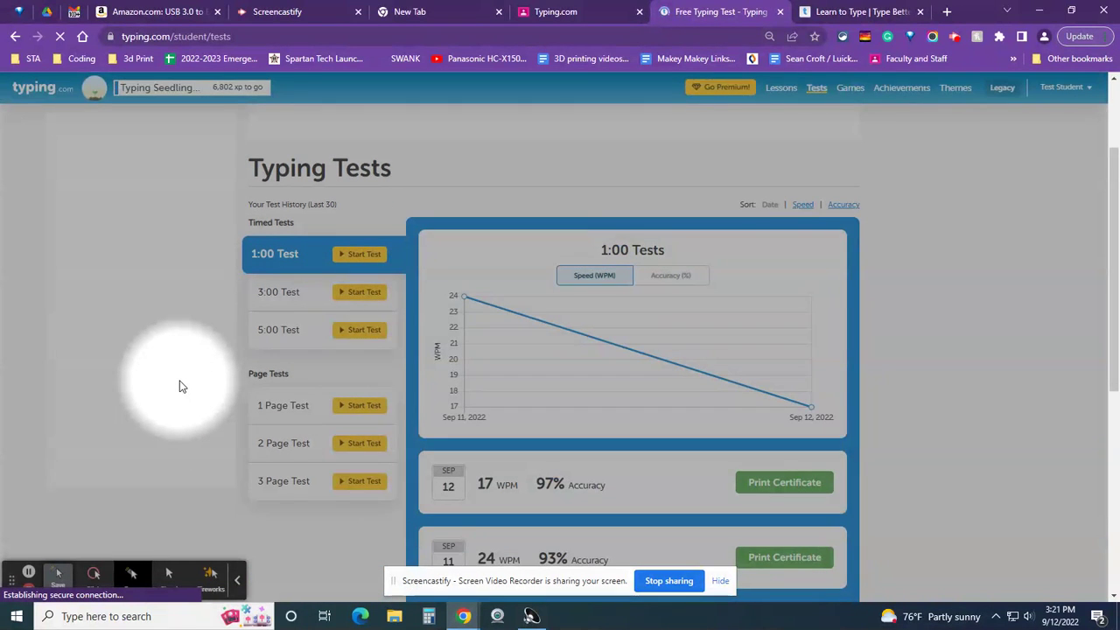
pyautogui.scroll(-2, 179, 386)
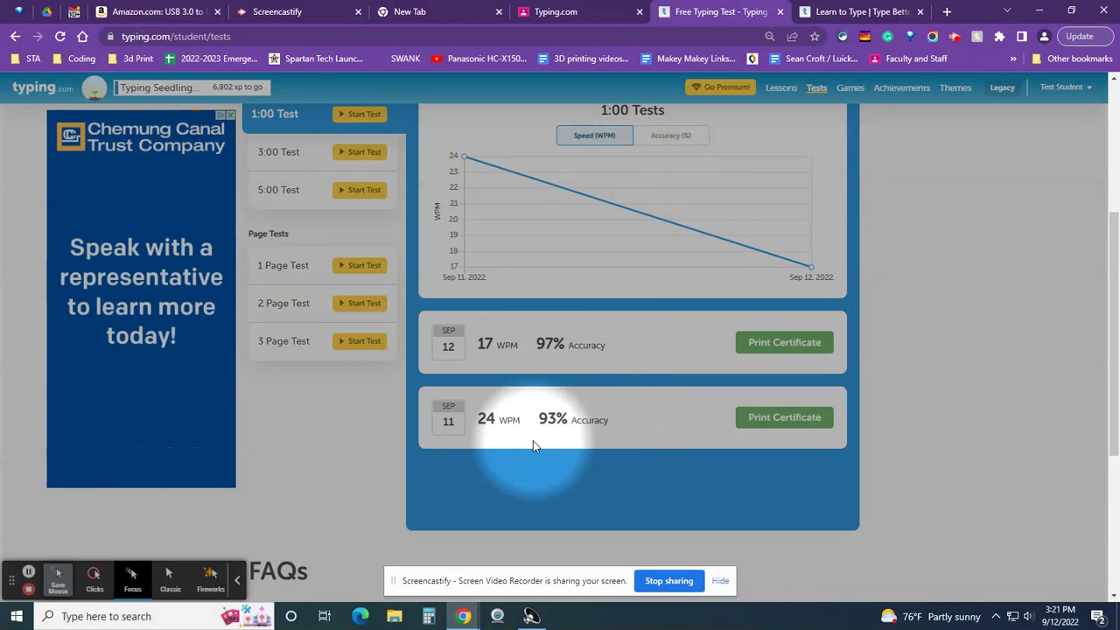
pyautogui.scroll(1, 508, 423)
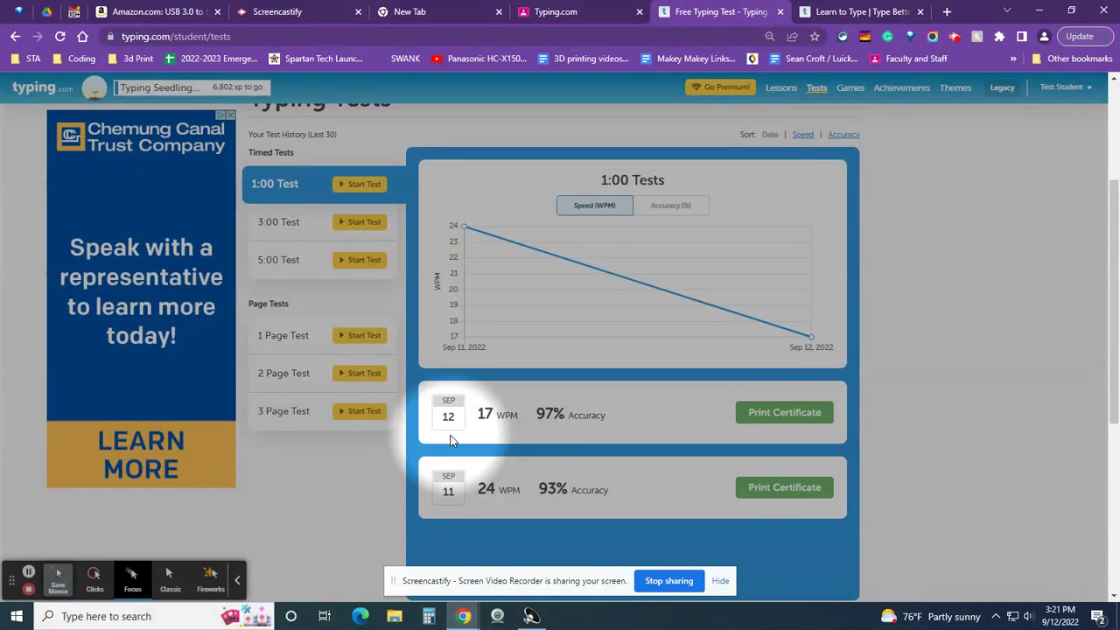
pyautogui.scroll(2, 652, 279)
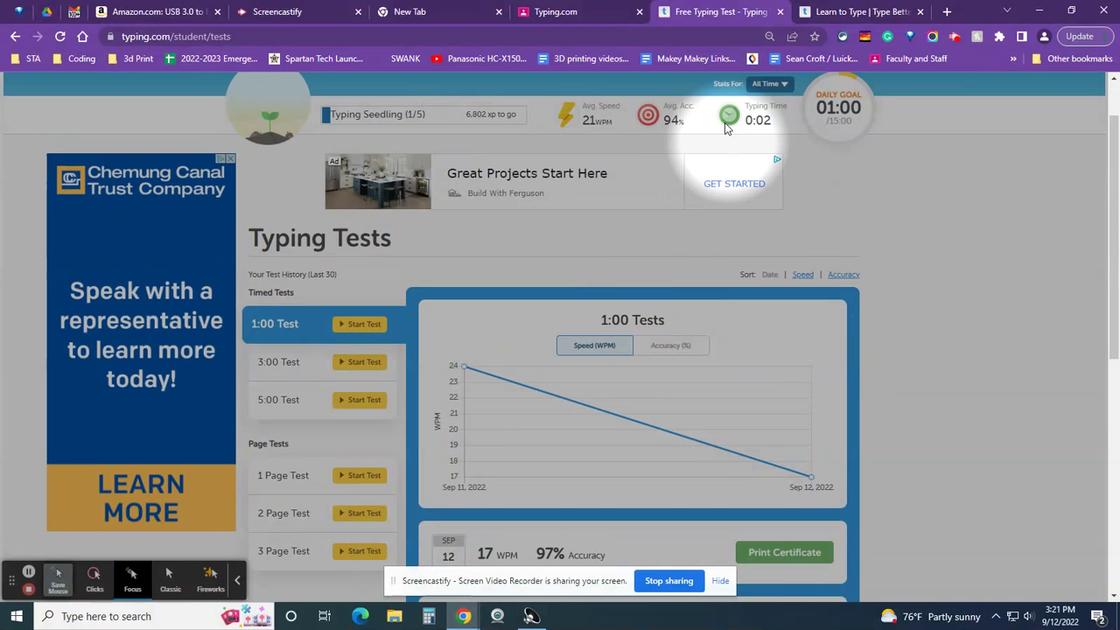
pyautogui.click(770, 83)
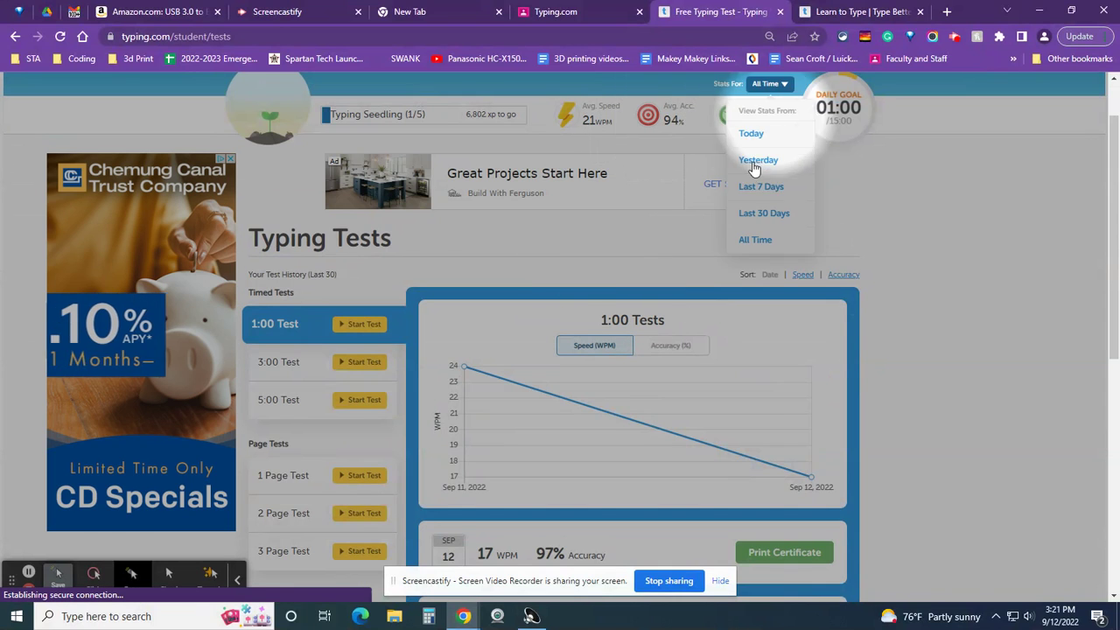
pyautogui.scroll(1, 754, 168)
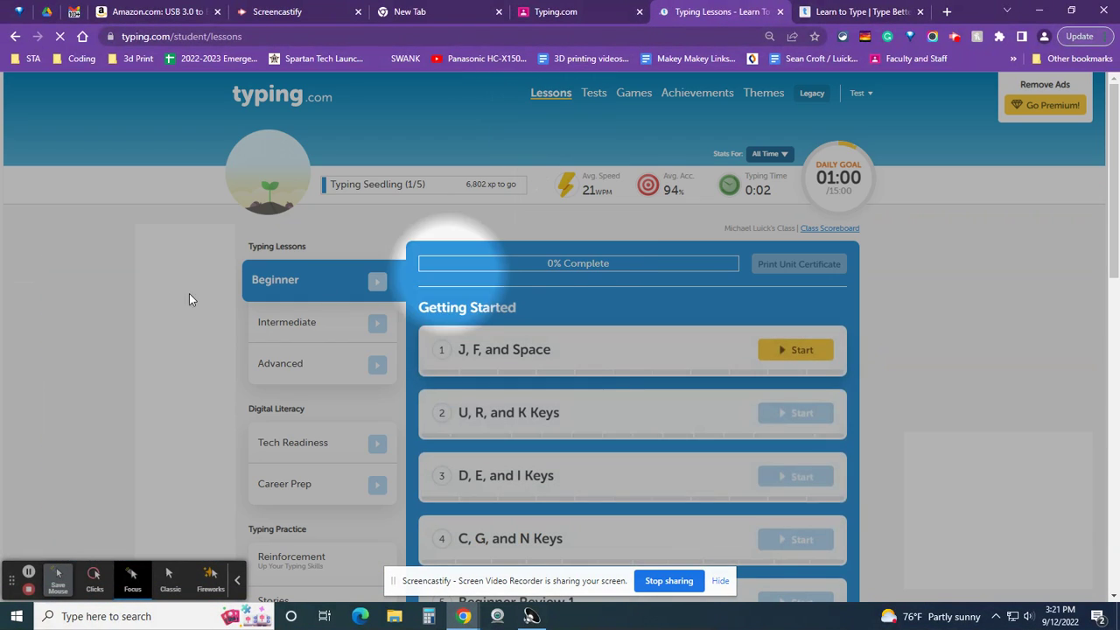
pyautogui.scroll(-1, 149, 305)
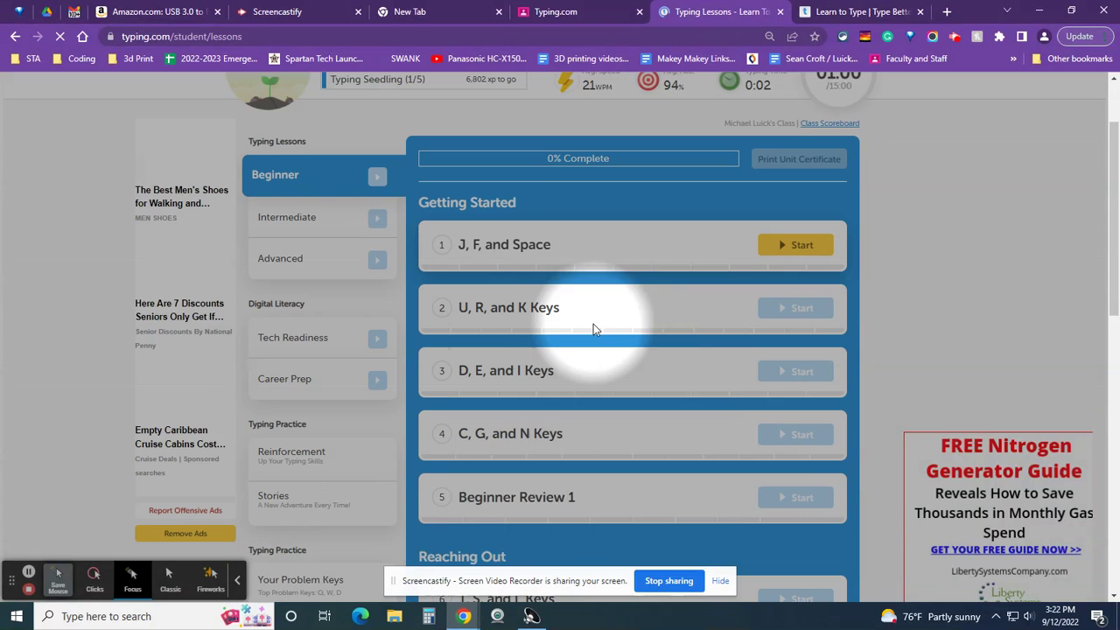
pyautogui.scroll(-1, 593, 329)
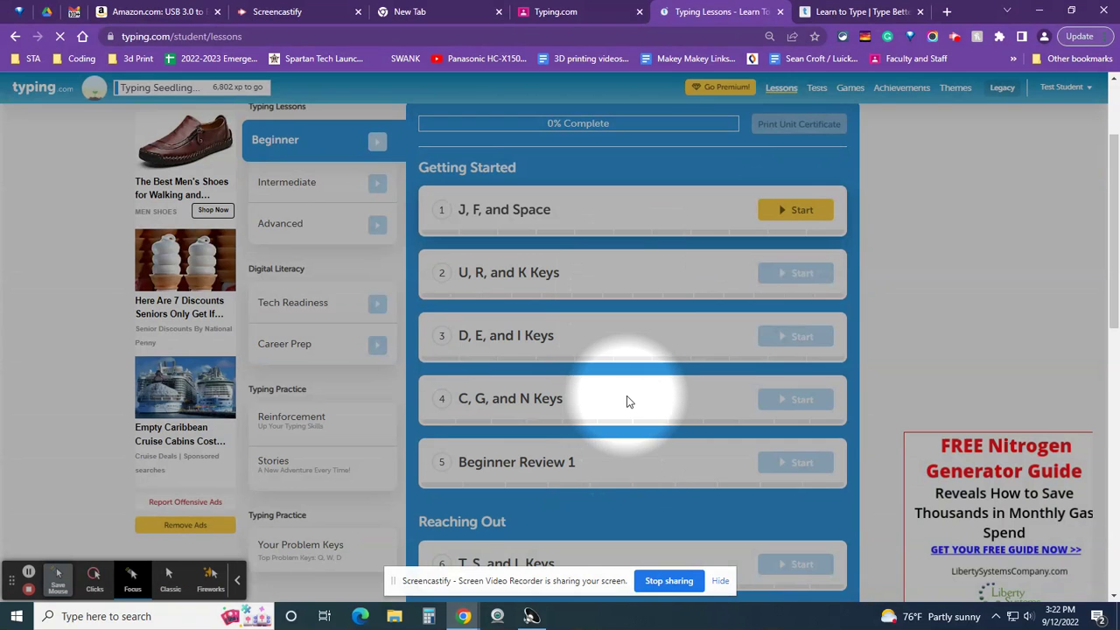
pyautogui.scroll(-2, 625, 398)
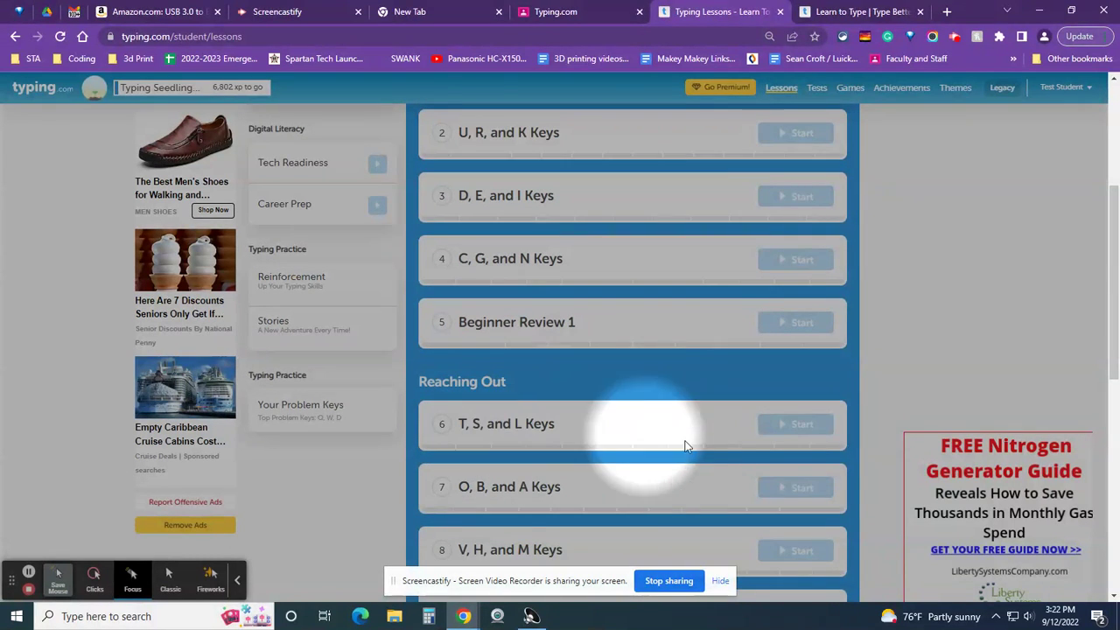
pyautogui.scroll(3, 569, 418)
pyautogui.moveTo(531, 303)
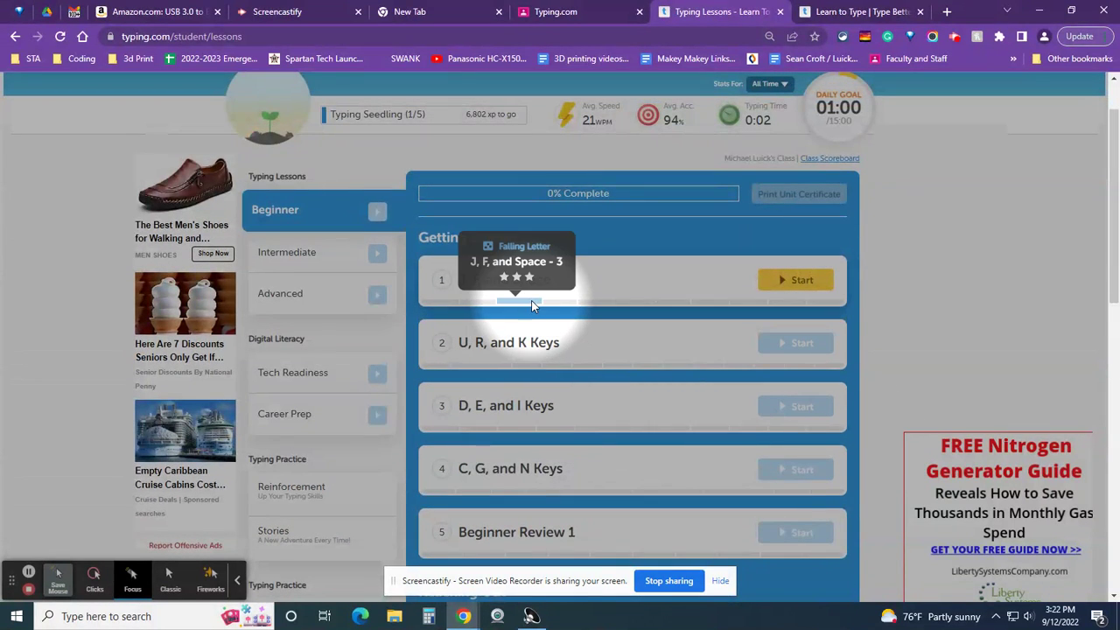
# - Start lesson 1 'J, F, and Space' and skip its intro video
pyautogui.click(793, 289)
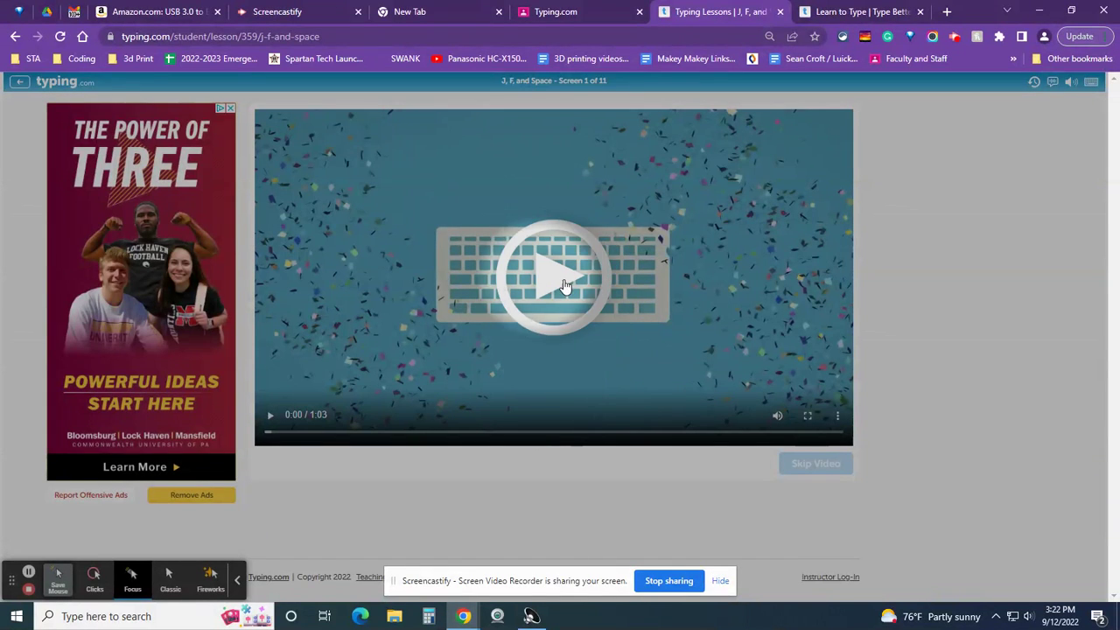
pyautogui.click(829, 463)
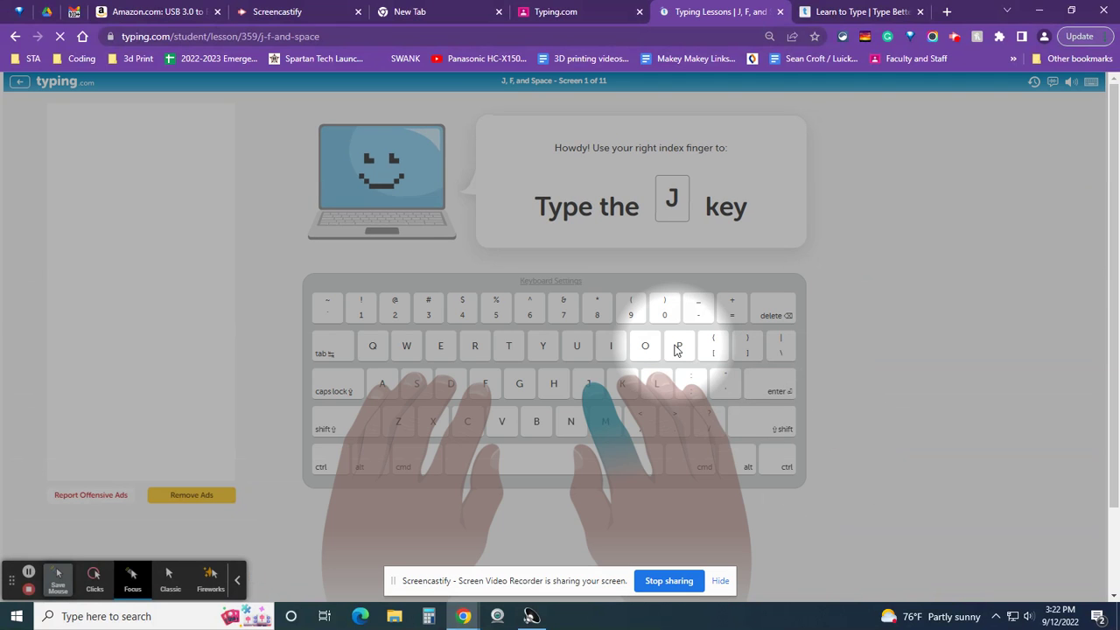